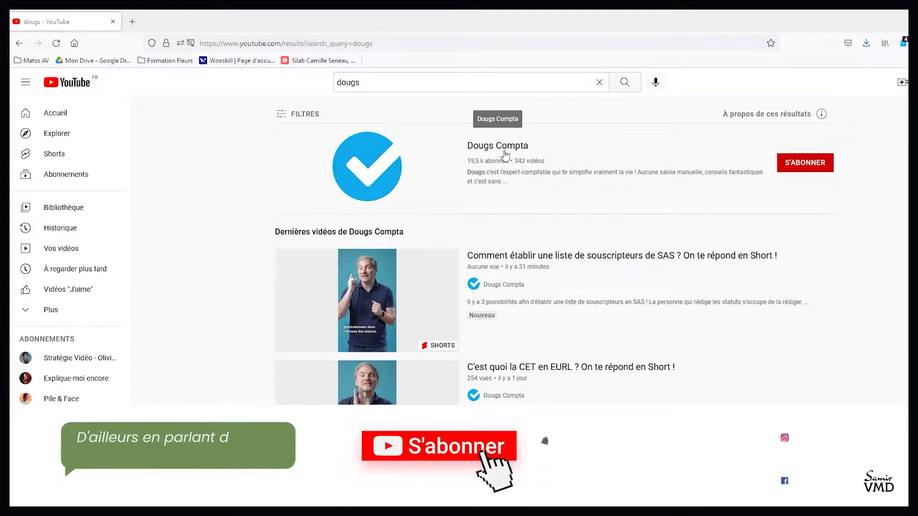
Step: Browse the Dougs Compta videos in the YouTube search results
scroll(537, 306, down, 10)
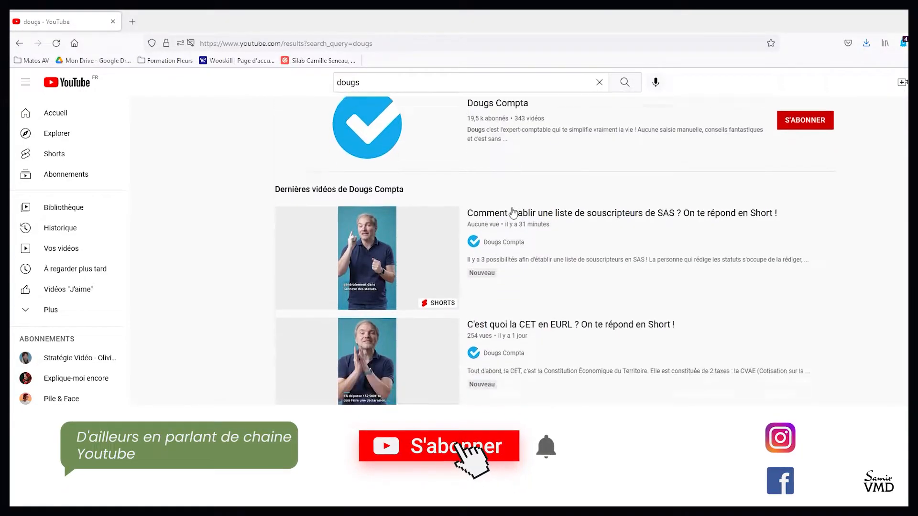
scroll(537, 306, down, 5)
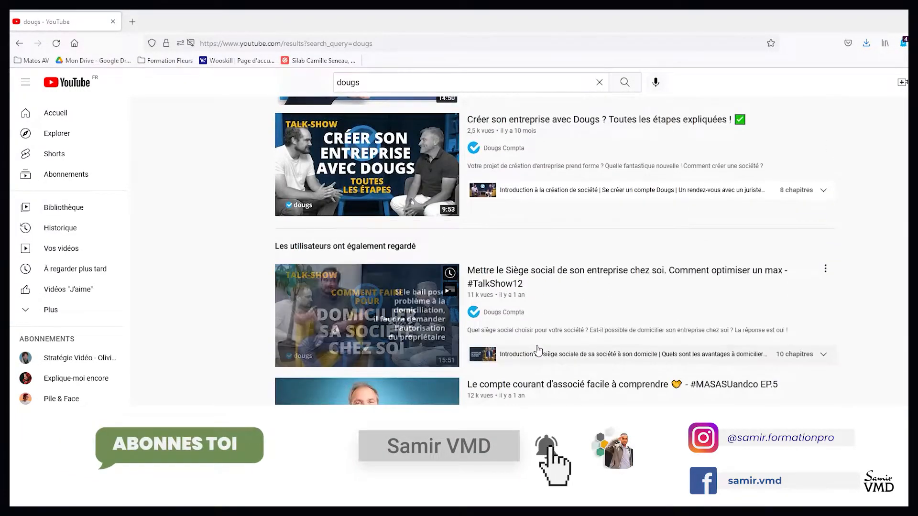
scroll(537, 353, down, 3)
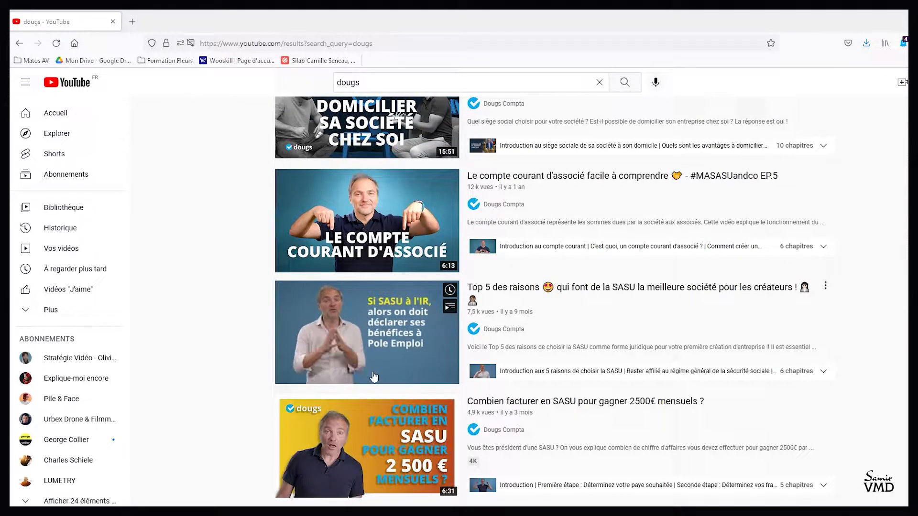
scroll(444, 360, up, 9)
scroll(384, 345, up, 12)
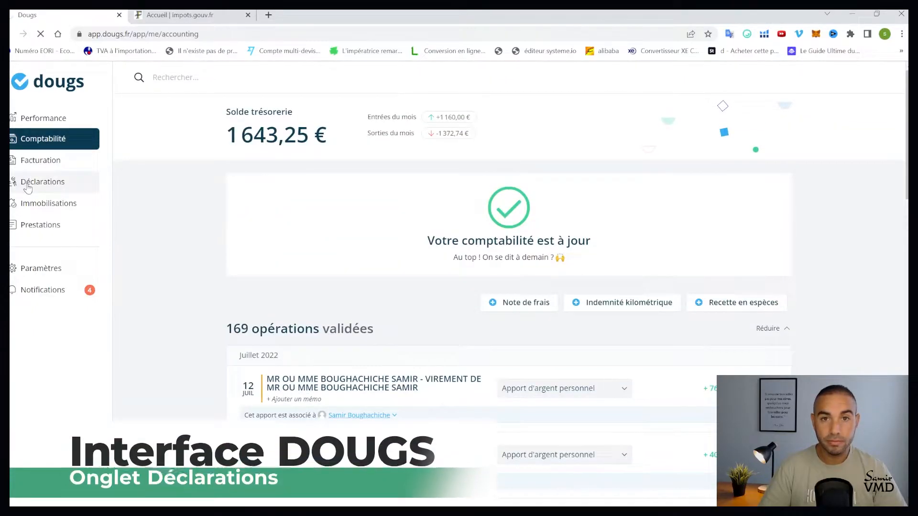
Step: Switch to the Dougs web app, open the Juin 2022 TVA declaration for completion and review its pre-filled lines
click(27, 187)
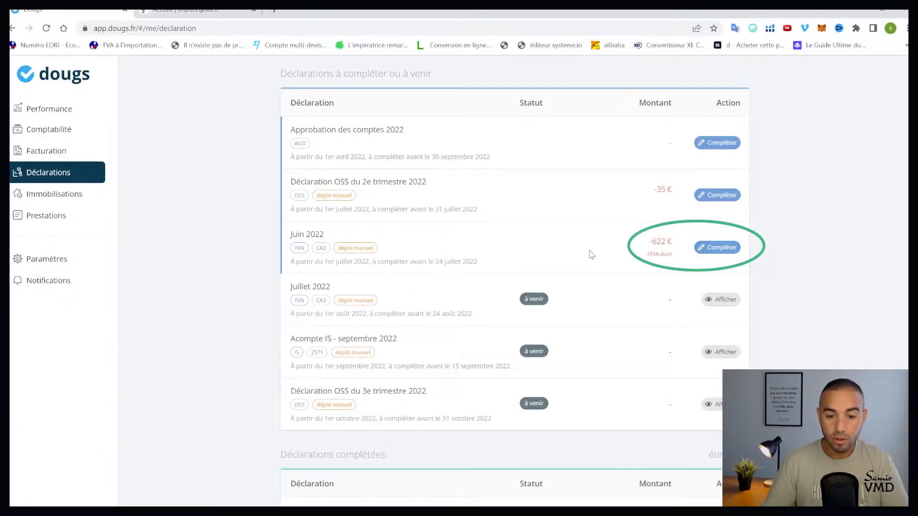
click(706, 252)
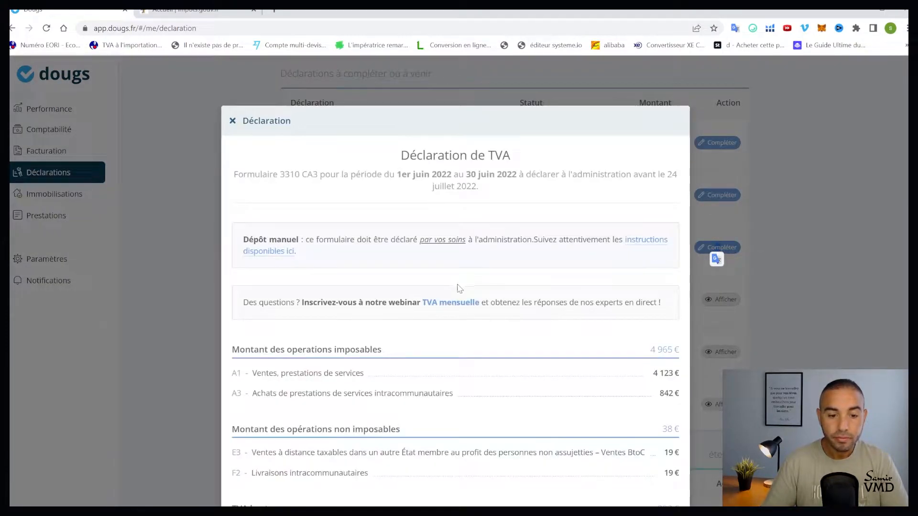
scroll(411, 275, down, 1)
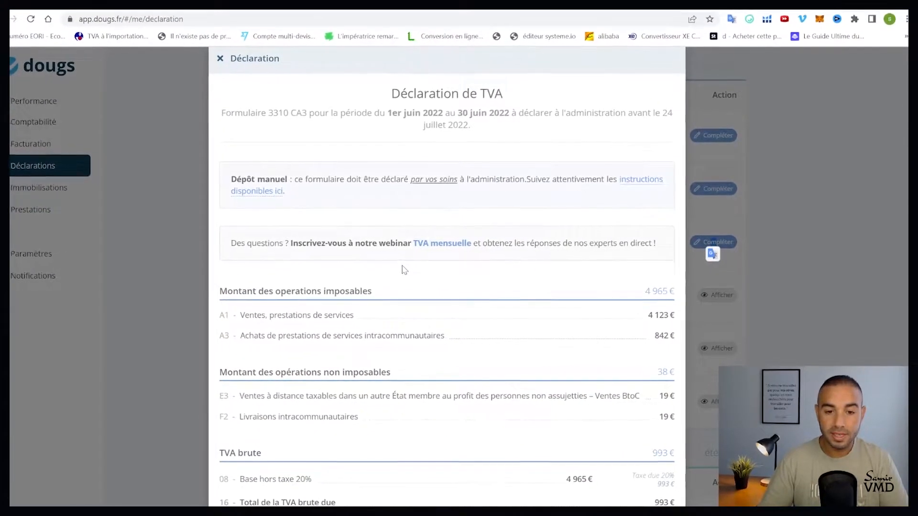
scroll(422, 273, down, 1)
scroll(430, 277, down, 1)
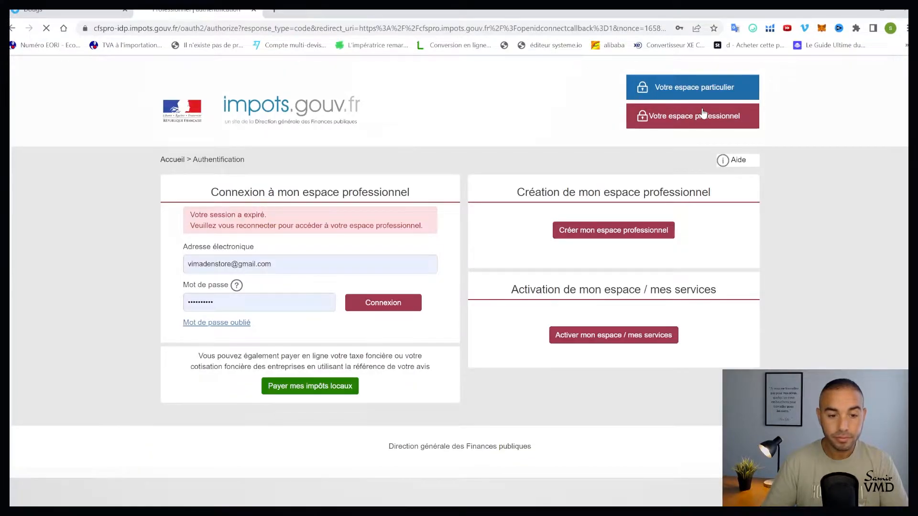
Step: Sign in to the impots.gouv.fr professional space and open the 3310-CA3 TVA declaration form for Juin 2022
click(383, 303)
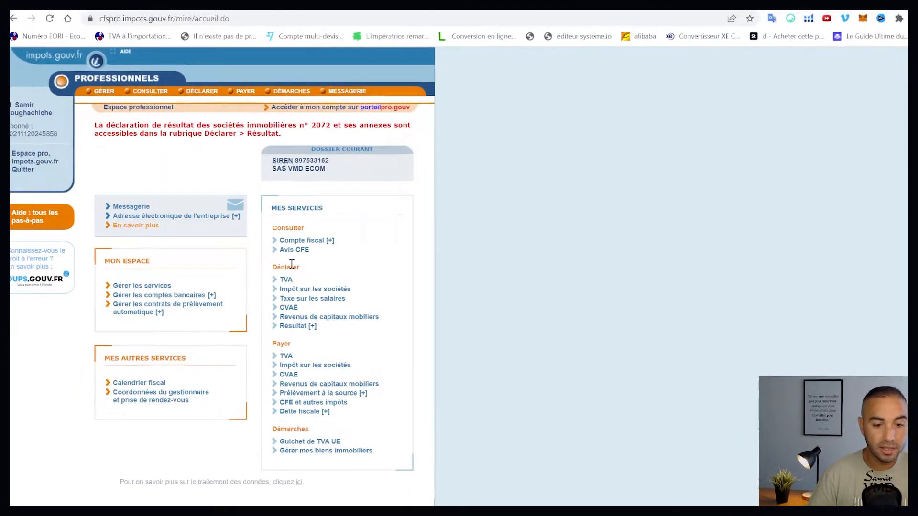
click(285, 273)
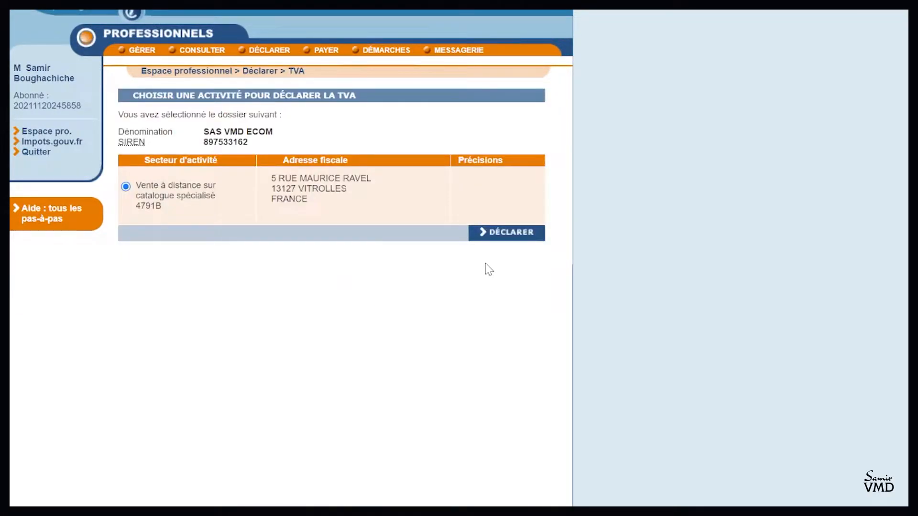
click(504, 236)
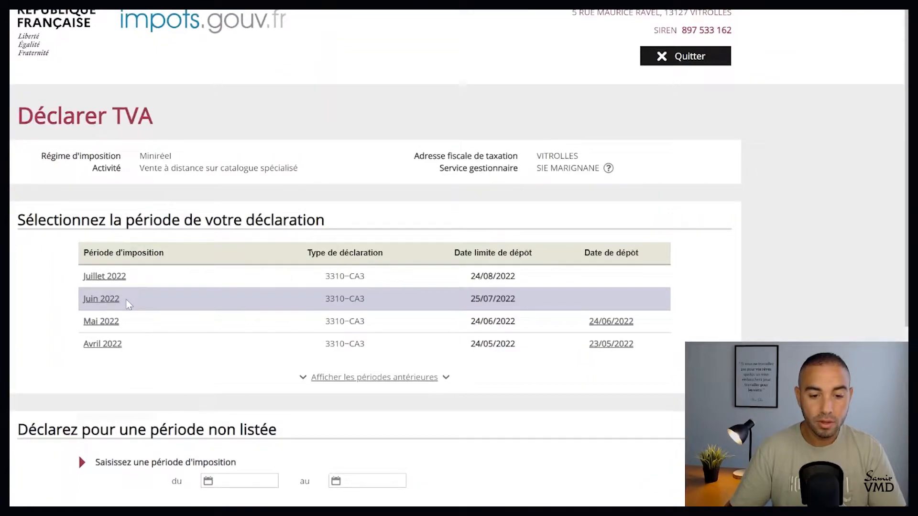
click(113, 302)
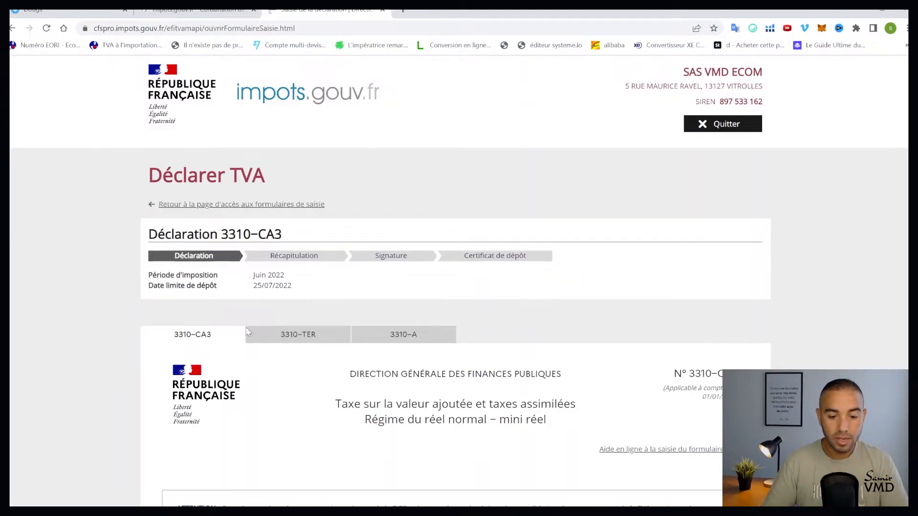
Step: Copy the taxed operations from the Dougs declaration into the tax form: 4123 on line A1 and 842 on line A3
scroll(248, 332, down, 10)
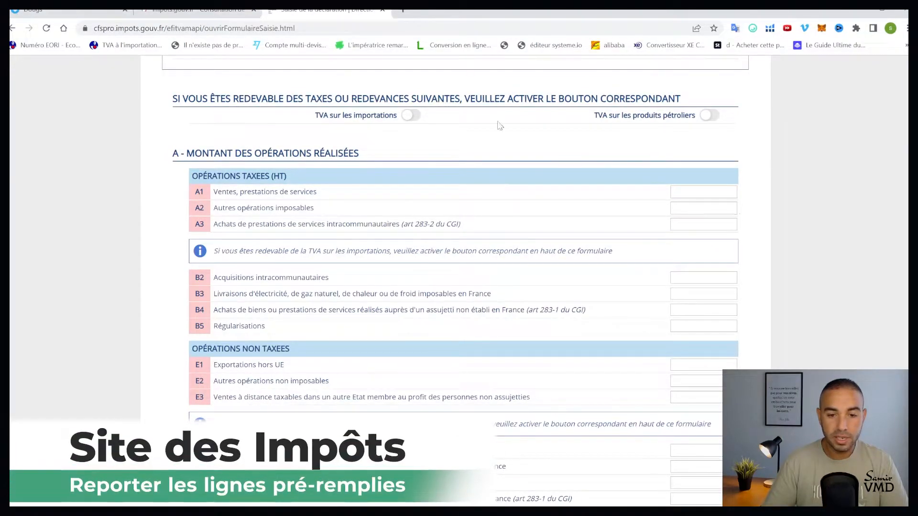
click(35, 10)
scroll(416, 296, up, 8)
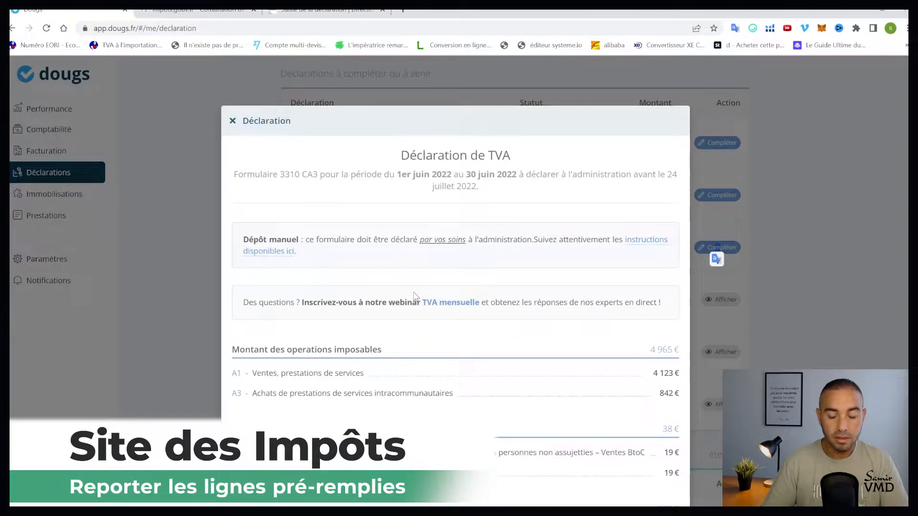
scroll(534, 371, down, 4)
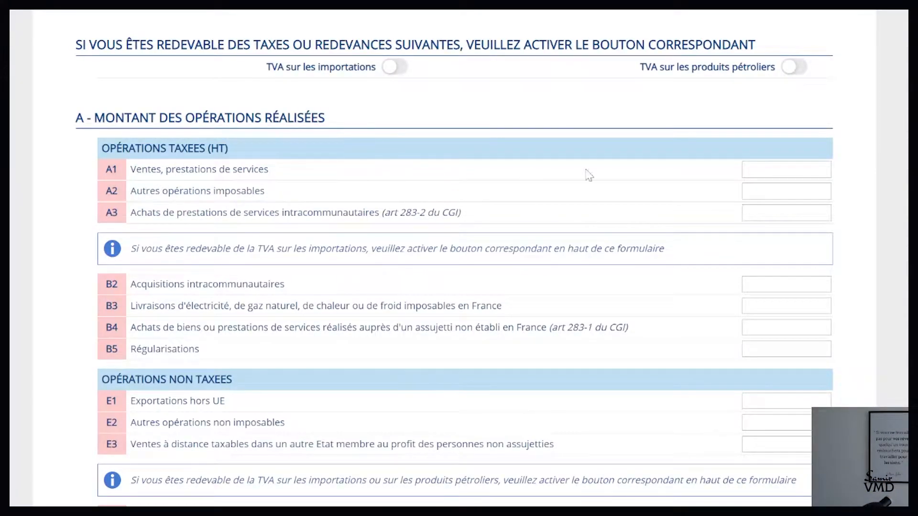
click(810, 169)
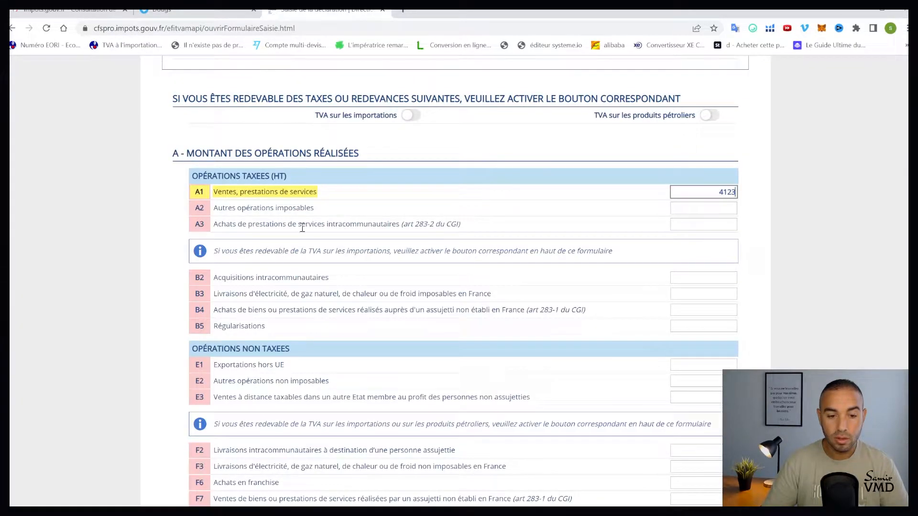
click(699, 222)
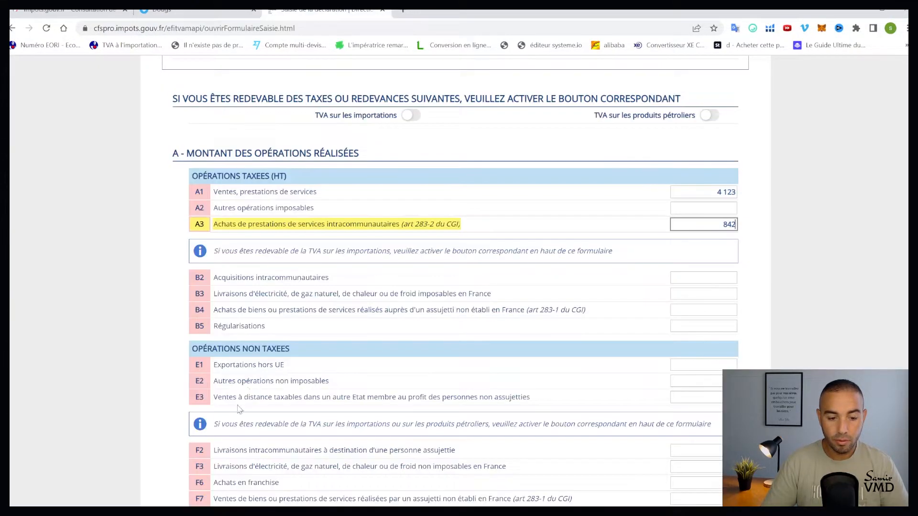
Step: Fill in the non-taxed operations with 19 on line E3 and 19 on line F2
click(703, 396)
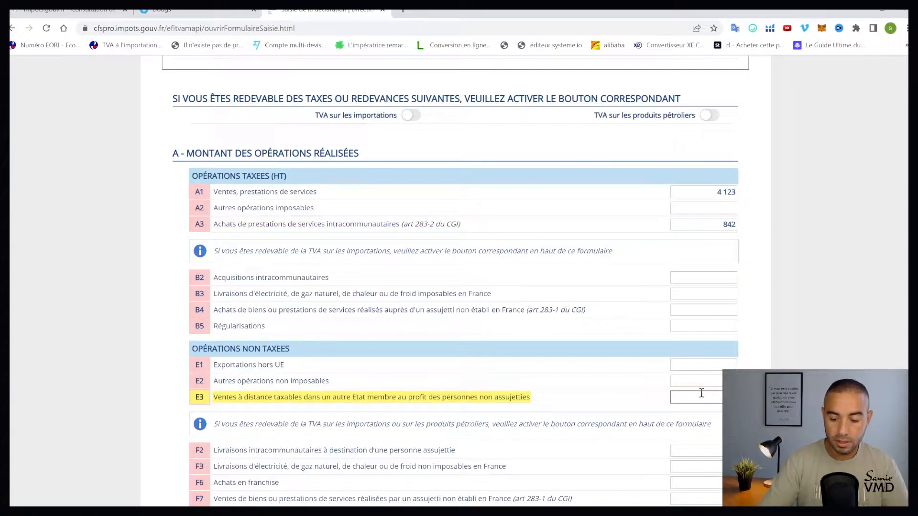
text(19)
scroll(284, 329, down, 2)
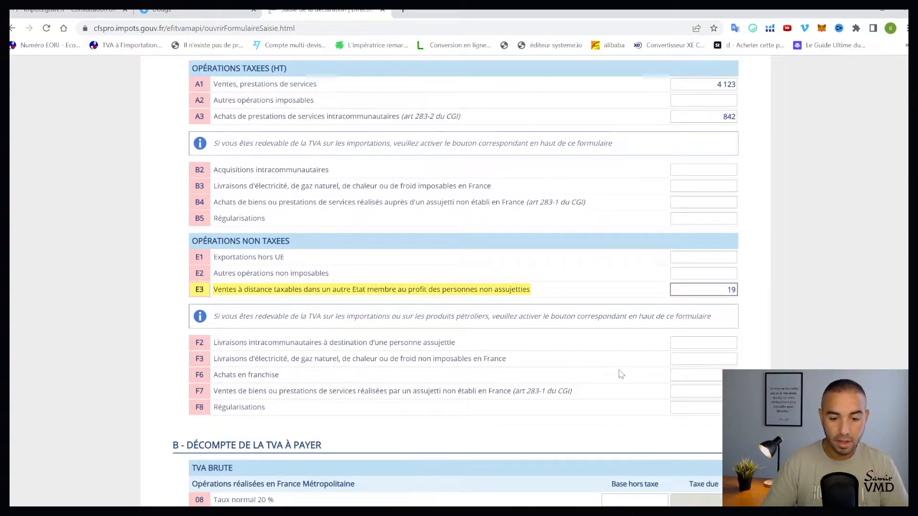
click(706, 345)
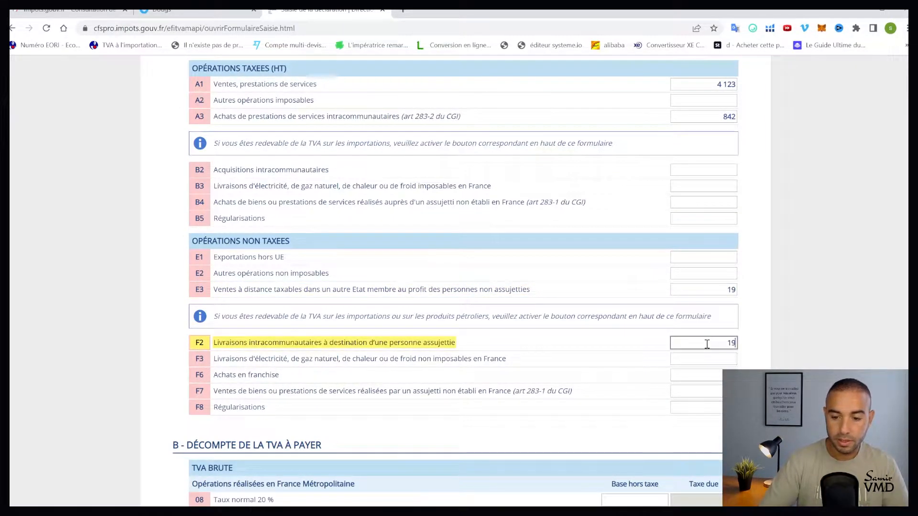
Step: Look up line 08 in the Dougs declaration and enter 4965 as the tax form's pre-tax base at Taux normal 20 %
key(ctrl+shift+Tab)
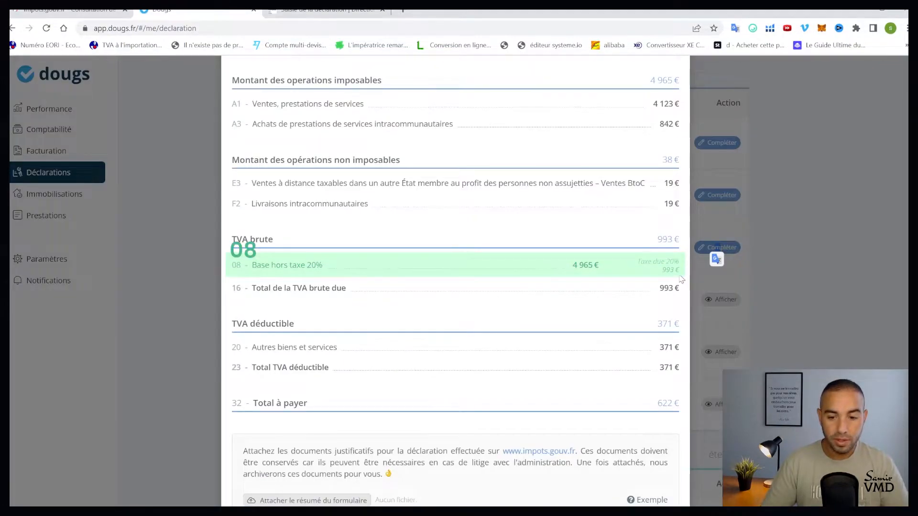
click(320, 12)
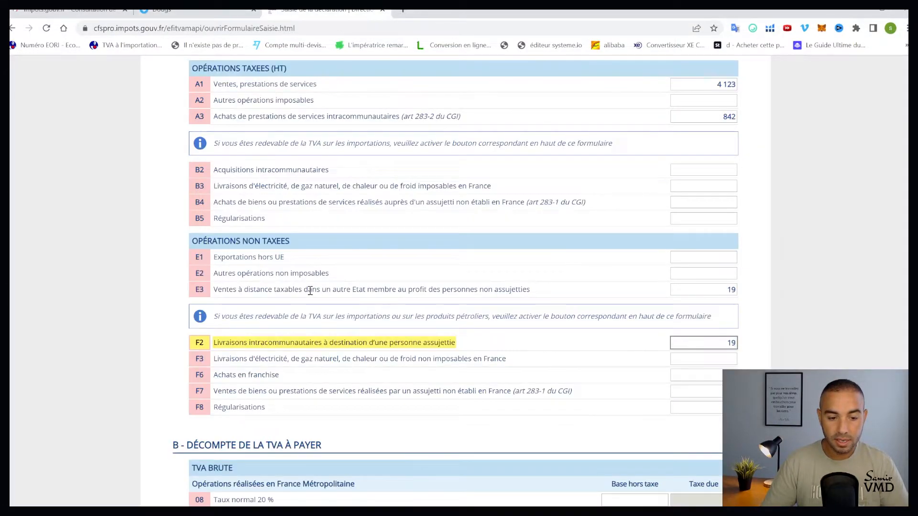
scroll(246, 404, down, 3)
click(635, 338)
text(4965)
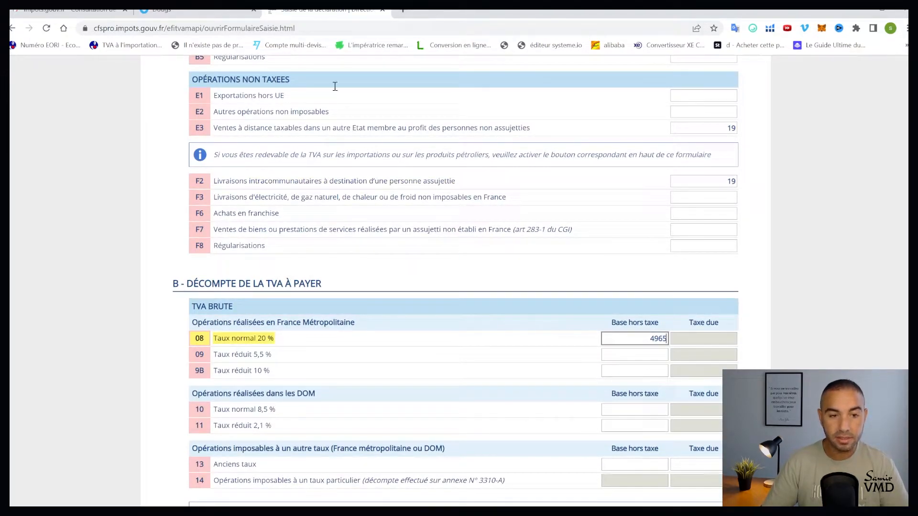
Step: Check the gross TVA total on line 16 against Dougs and enter 371 on line 20, Autres biens et services
click(225, 11)
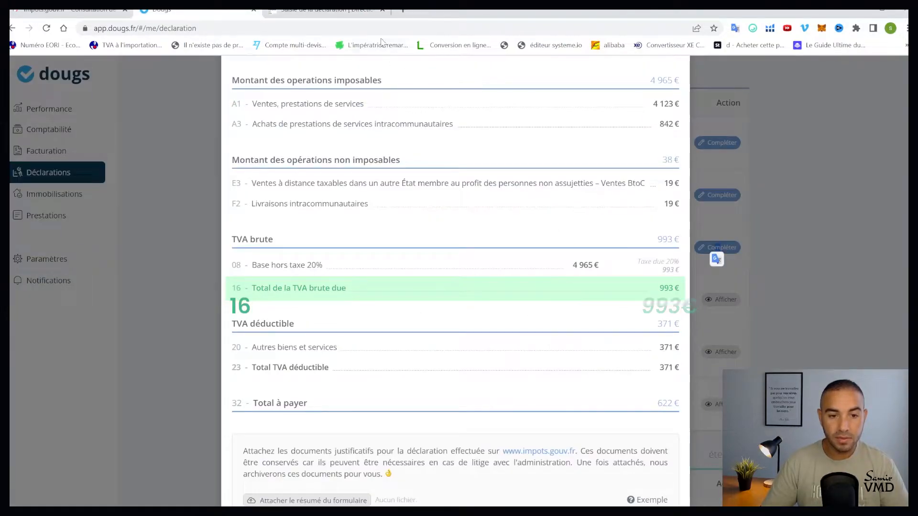
click(356, 13)
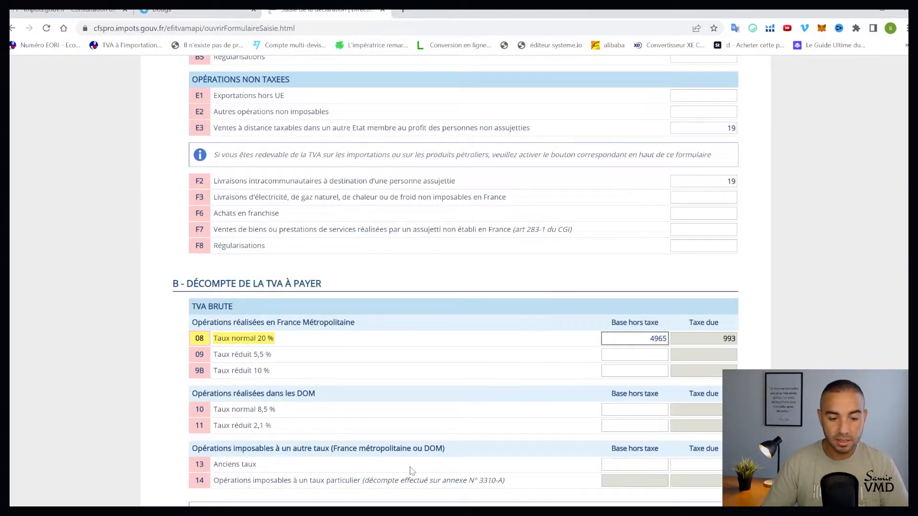
scroll(410, 471, down, 4)
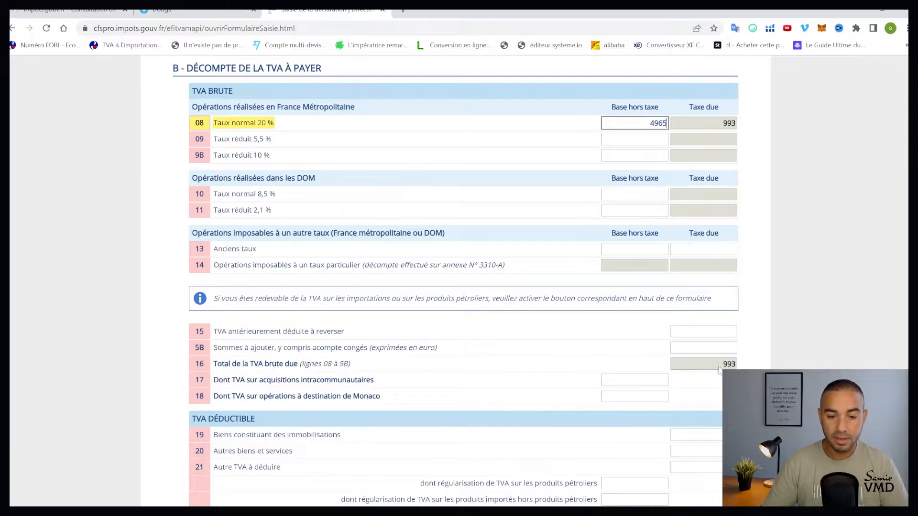
scroll(675, 386, up, 8)
scroll(615, 363, down, 5)
click(190, 12)
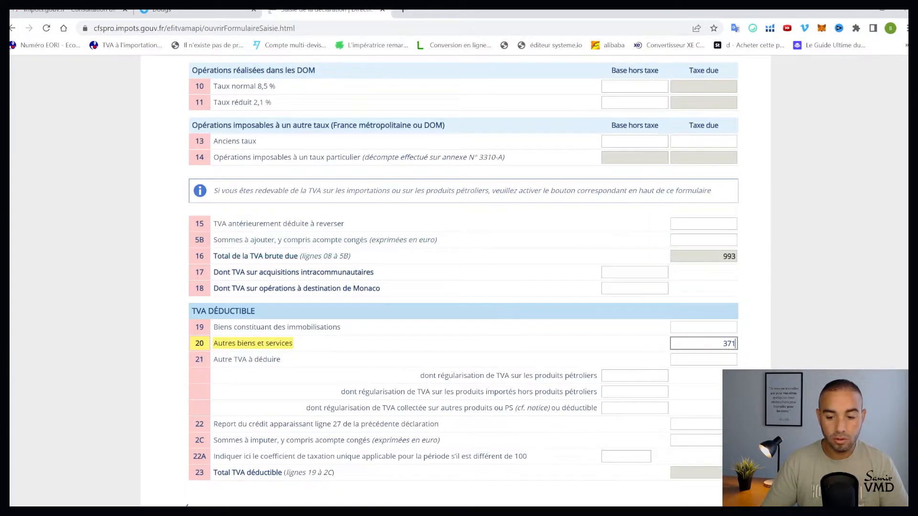
Step: Compare the tax form's deductible TVA total and total payable with the Dougs declaration, checking for forgotten lines
scroll(714, 297, down, 7)
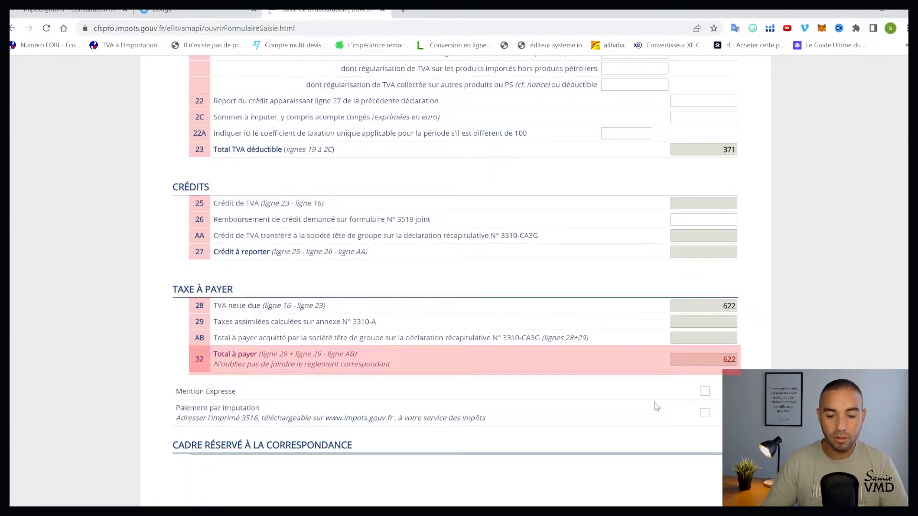
scroll(564, 418, down, 2)
scroll(545, 417, down, 1)
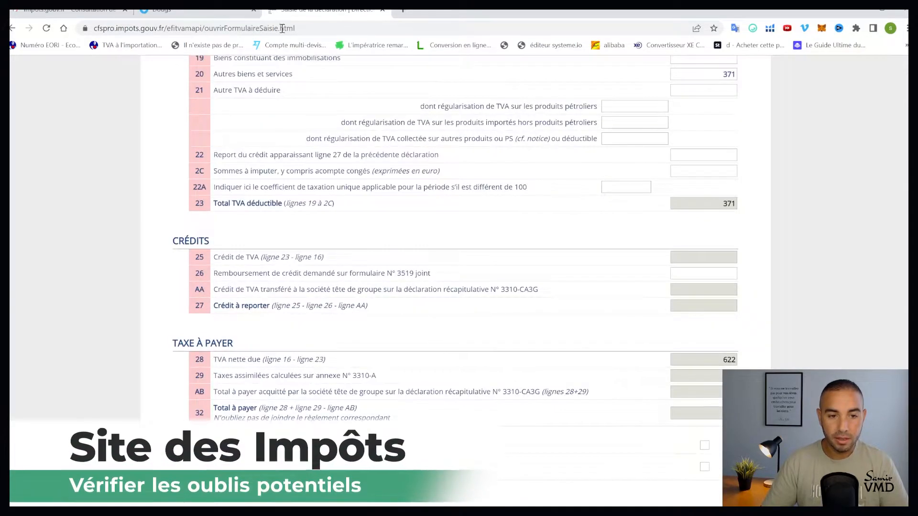
click(196, 10)
scroll(458, 329, up, 3)
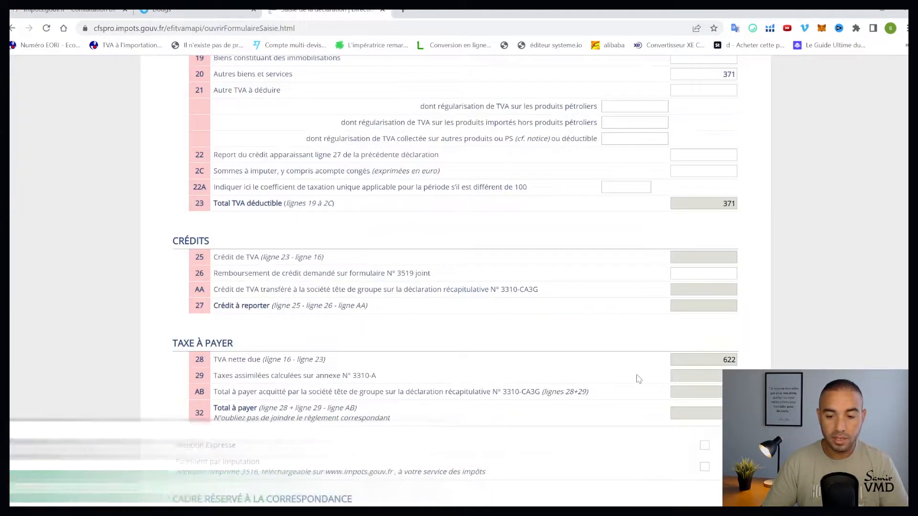
Step: Validate the 3310-CA3 form and confirm proceeding with the 3310-TER and 3310-A annexes left empty
scroll(633, 374, down, 5)
click(382, 449)
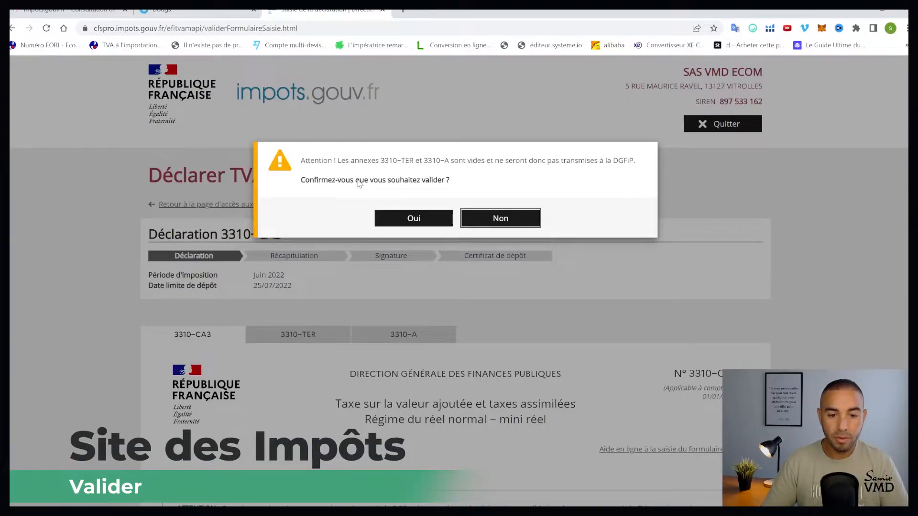
click(413, 219)
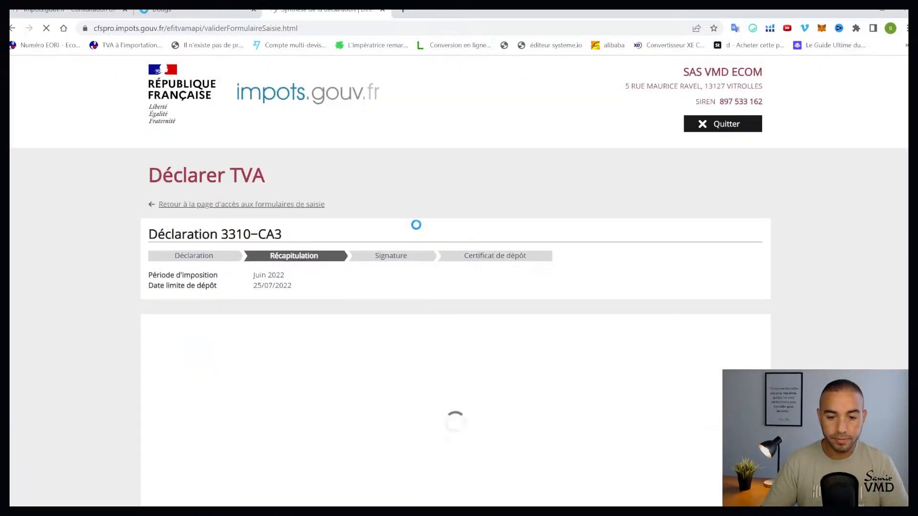
Step: Review the declaration summary on impots.gouv.fr and examine which supporting documents Dougs asks to attach
scroll(487, 352, down, 18)
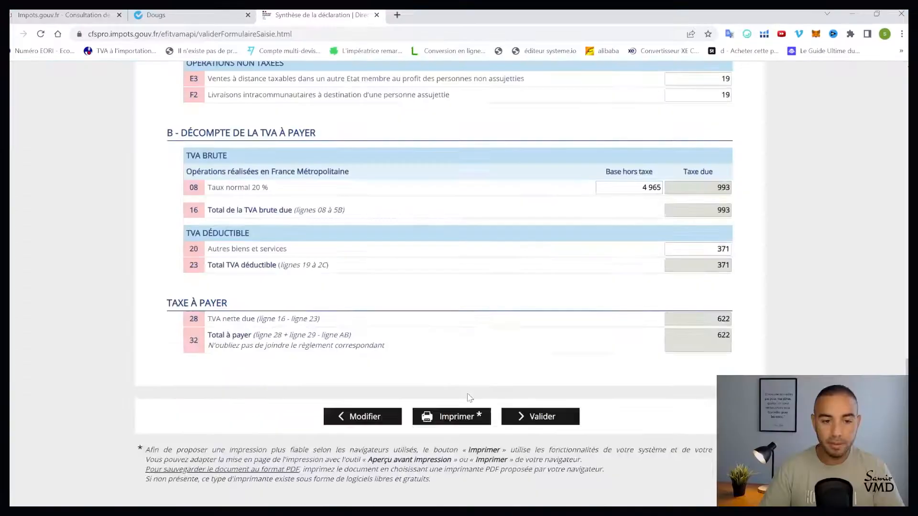
scroll(507, 156, up, 20)
click(191, 15)
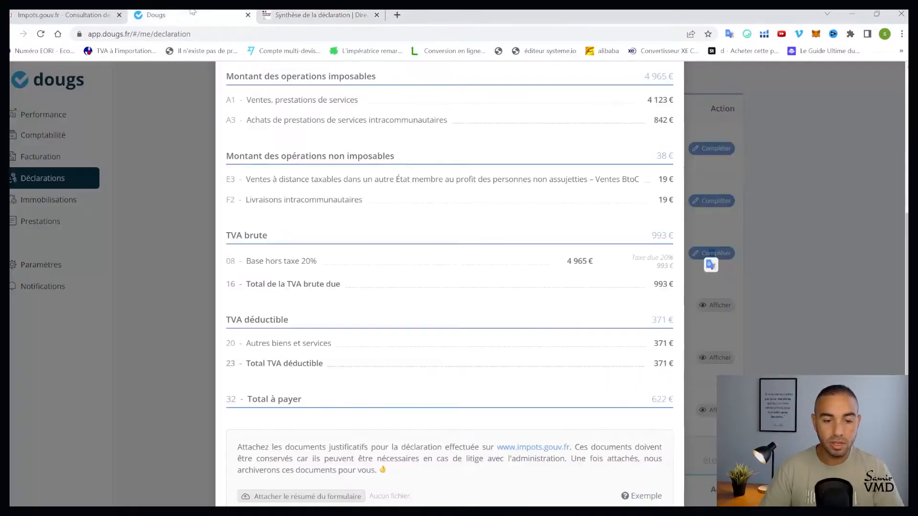
scroll(432, 406, down, 3)
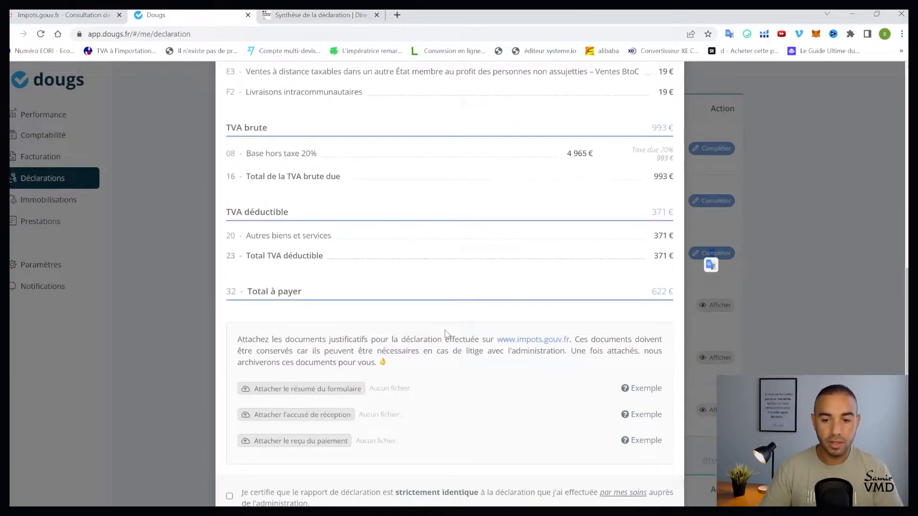
Step: Return to the declaration summary on impots.gouv.fr, sign and send the June 2022 3310-CA3 declaration, and print its acknowledgement of receipt
scroll(445, 333, down, 1)
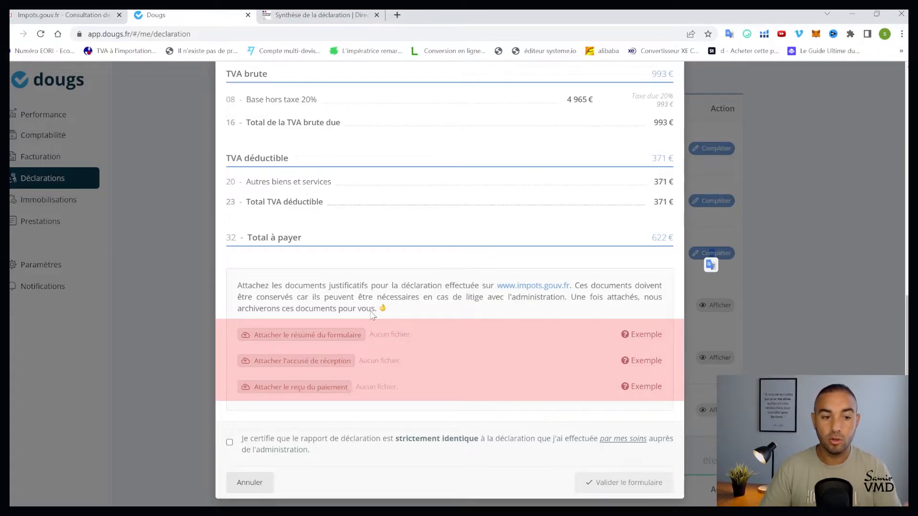
click(353, 14)
key(Escape)
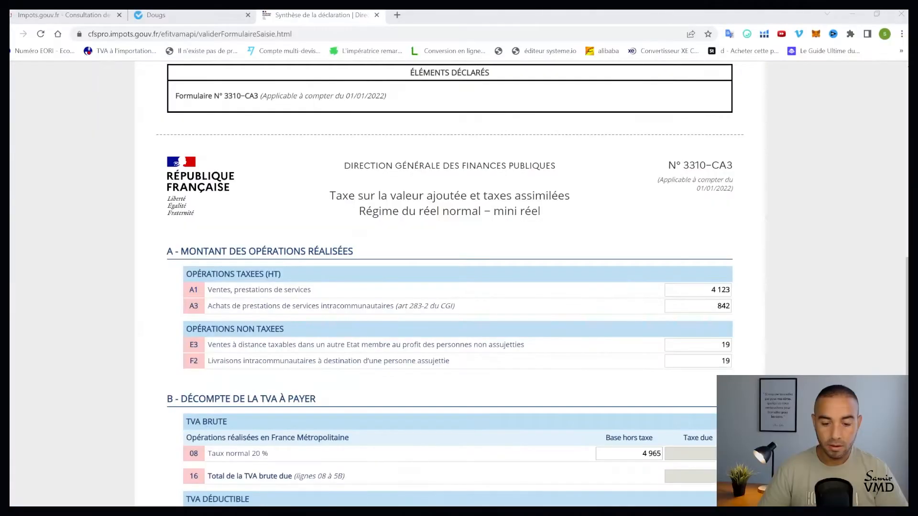
scroll(478, 286, down, 5)
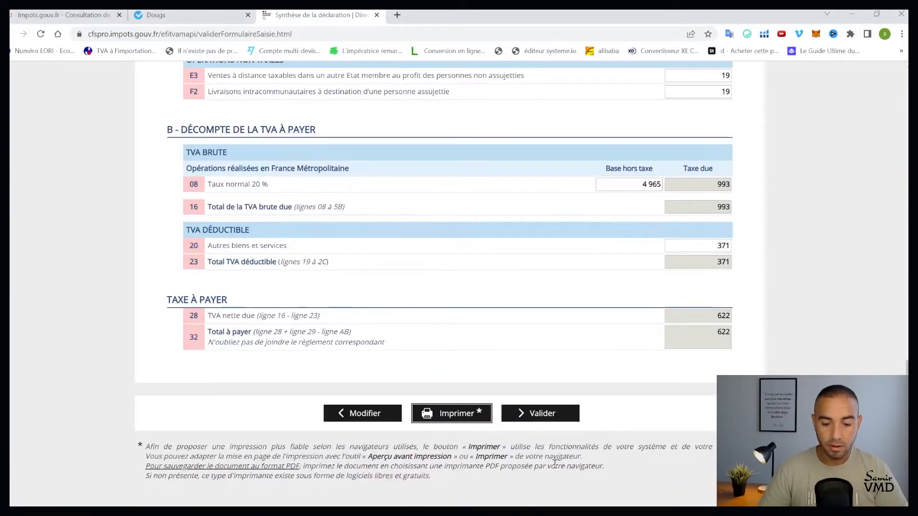
click(551, 415)
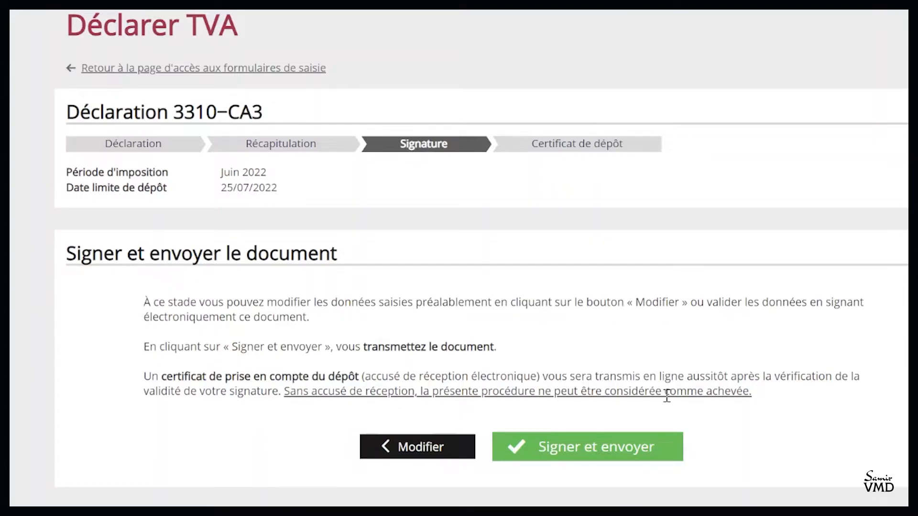
click(639, 447)
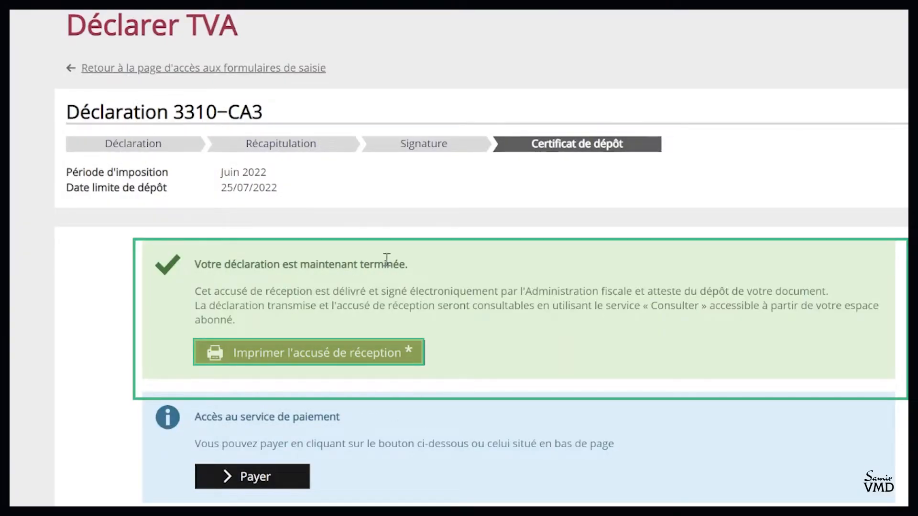
click(335, 366)
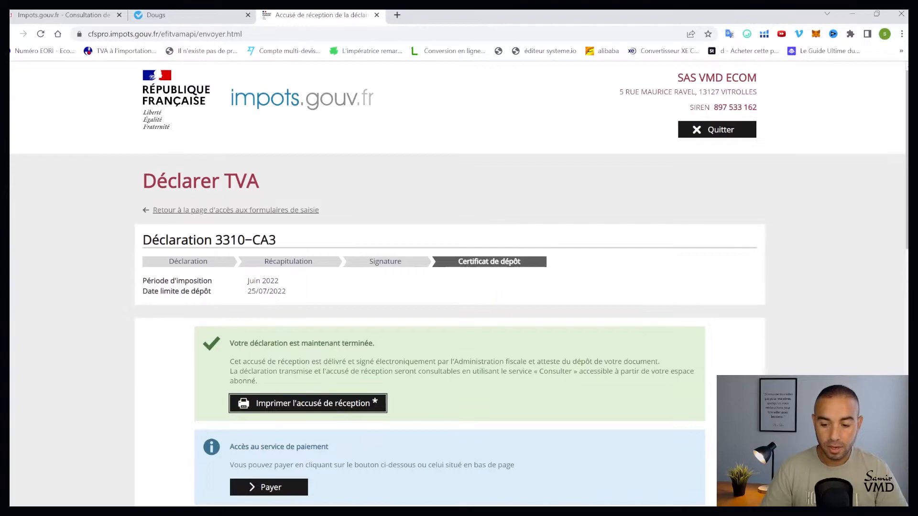
Step: Open the online payment service for the June 2022 3310-CA3 declaration and confirm the 622,00 € payment from the Qonto account
scroll(410, 460, down, 2)
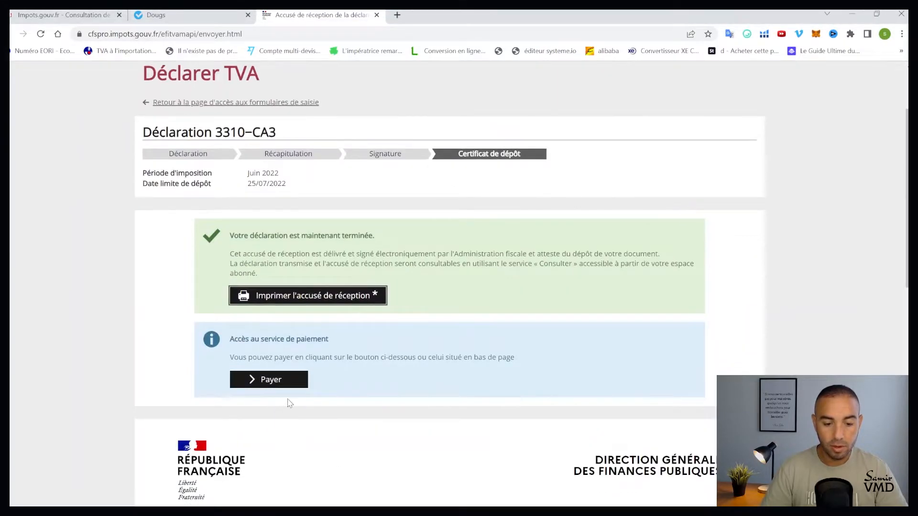
click(284, 382)
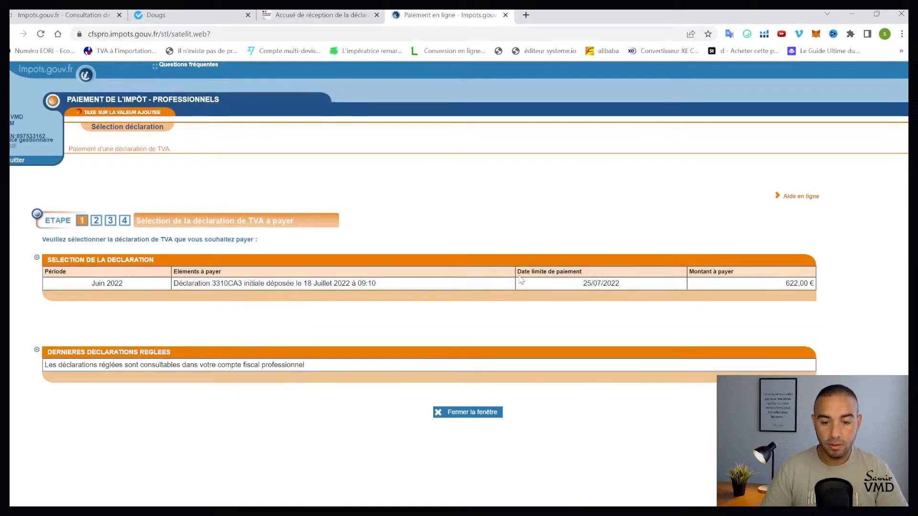
click(472, 290)
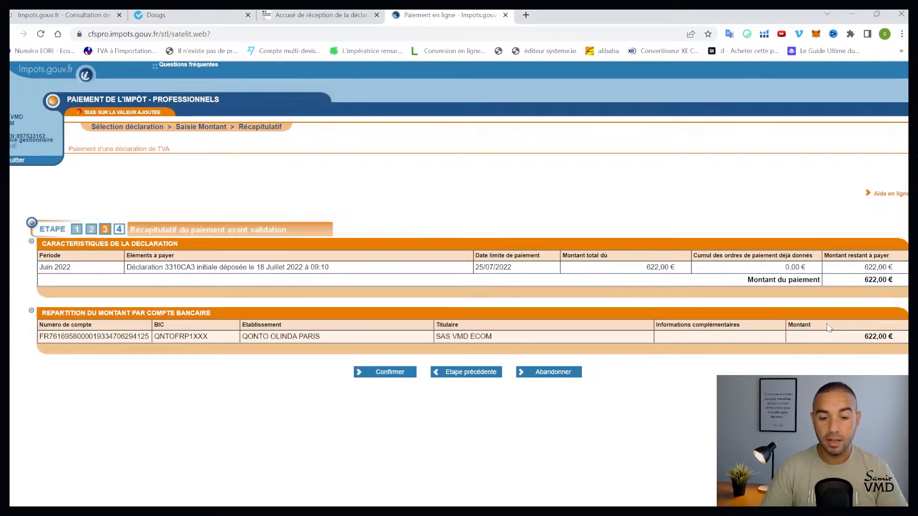
click(385, 372)
click(498, 103)
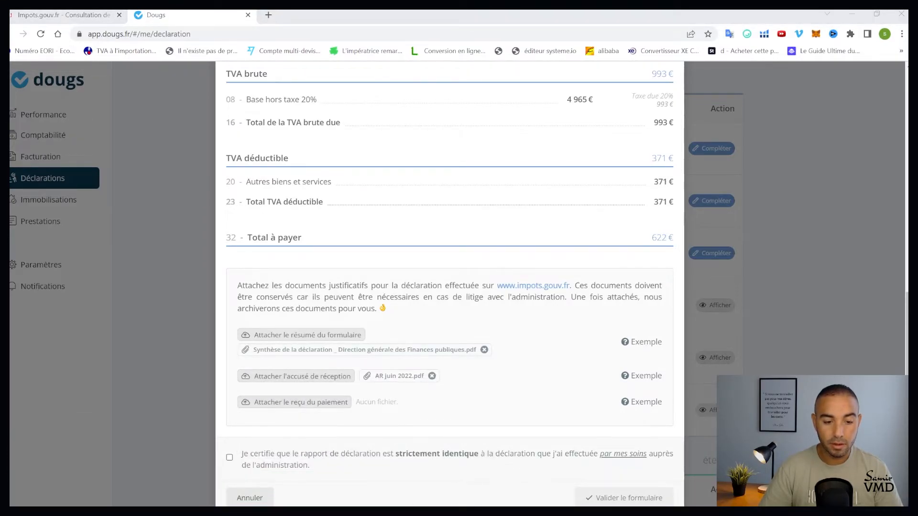
Step: In Dougs, certify that the report is strictly identical to the filed declaration, validate the form, and check the completed declarations
click(230, 458)
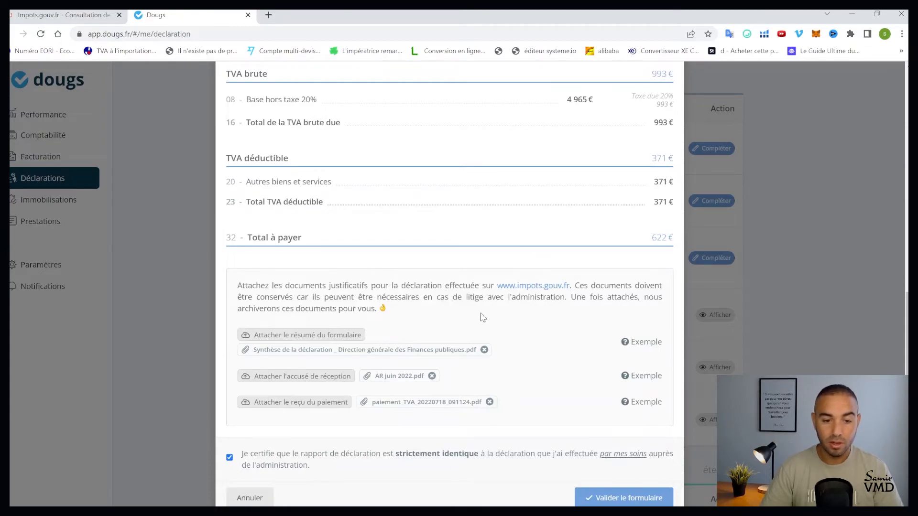
click(639, 500)
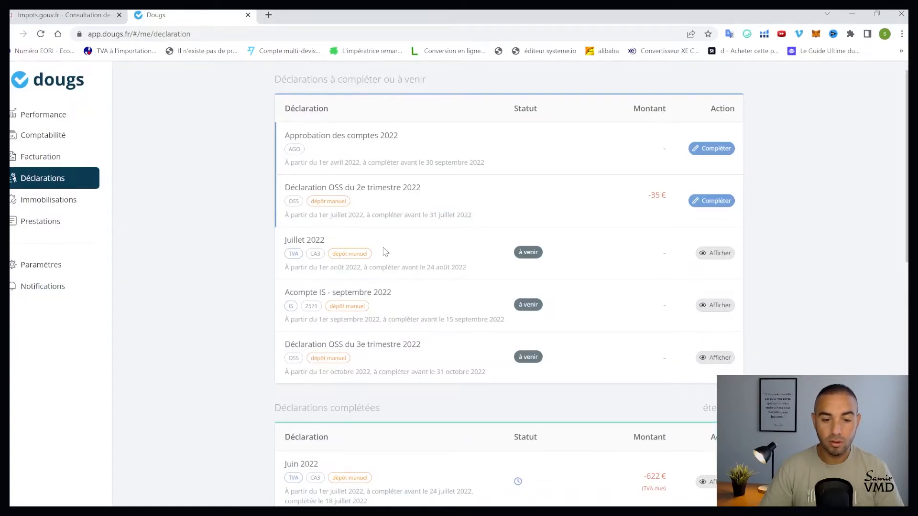
scroll(713, 334, down, 3)
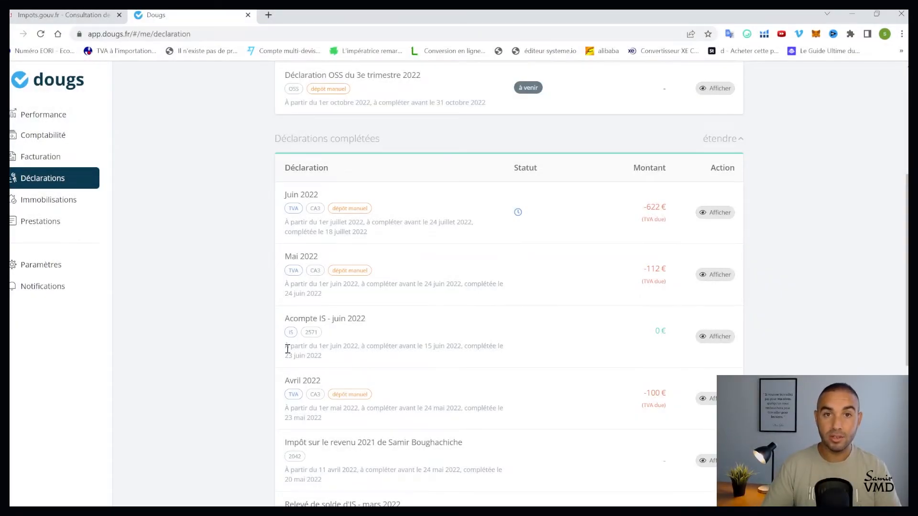
scroll(301, 354, up, 3)
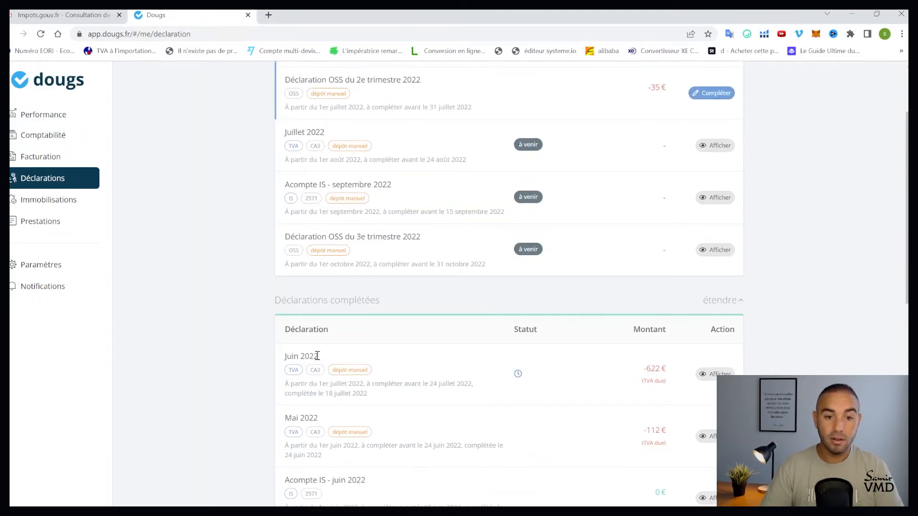